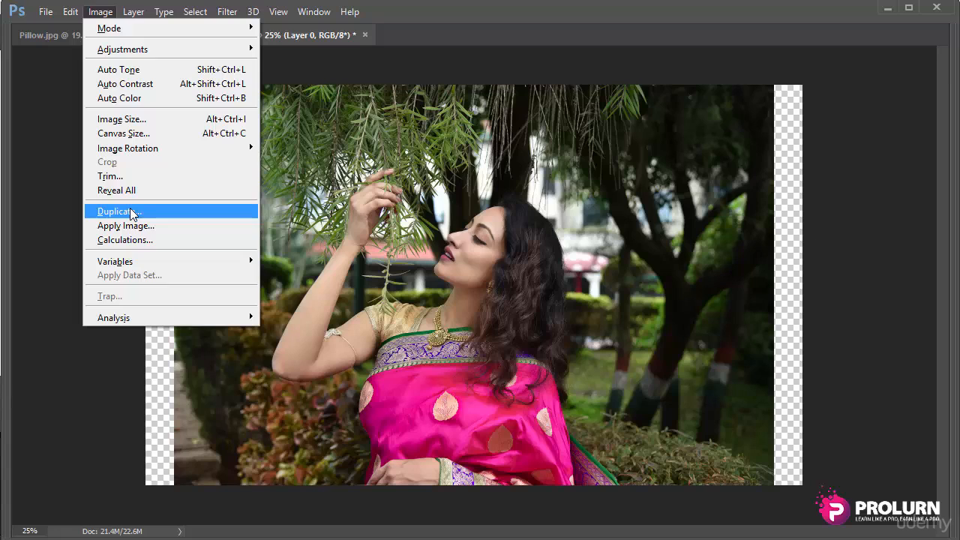
- Duplicate the image as _VJN1050 copy 2 and return to the _VJN1050 copy document
click(131, 214)
click(685, 217)
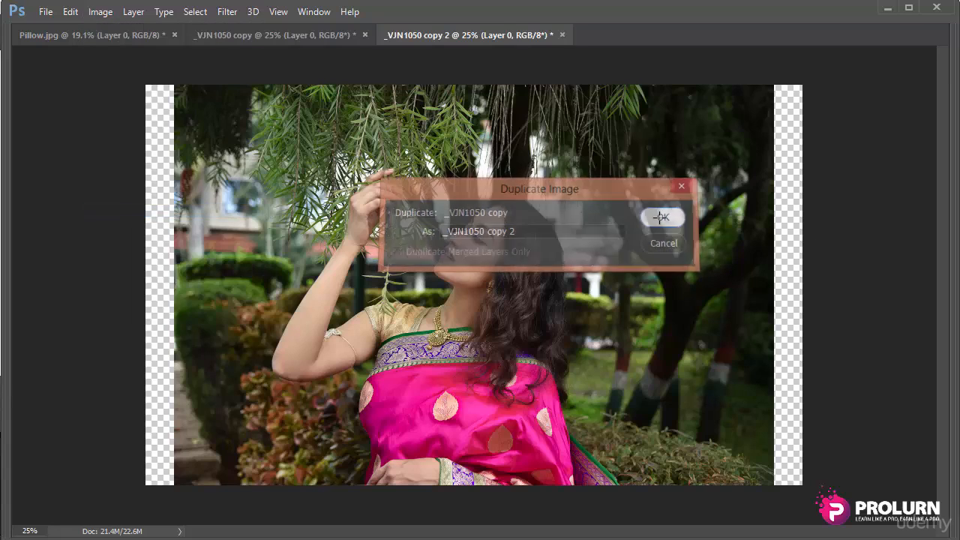
click(286, 35)
click(441, 36)
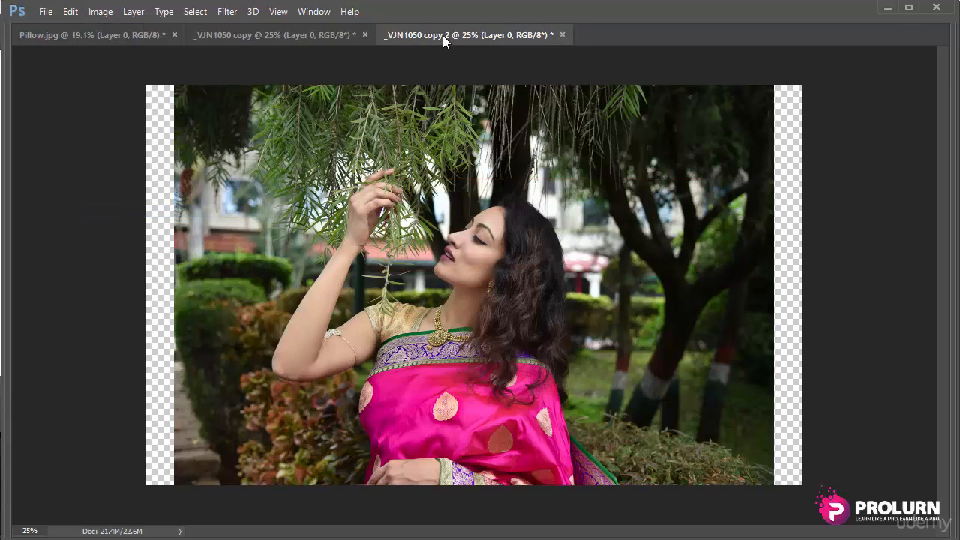
click(286, 36)
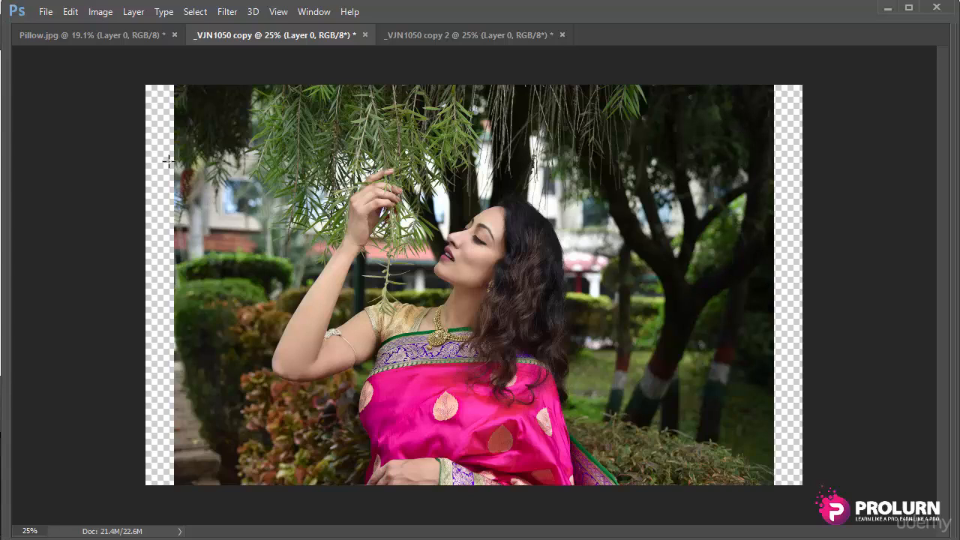
- Stretch Layer 0 of _VJN1050 copy with Free Transform to both side edges of the canvas
key(ctrl+t)
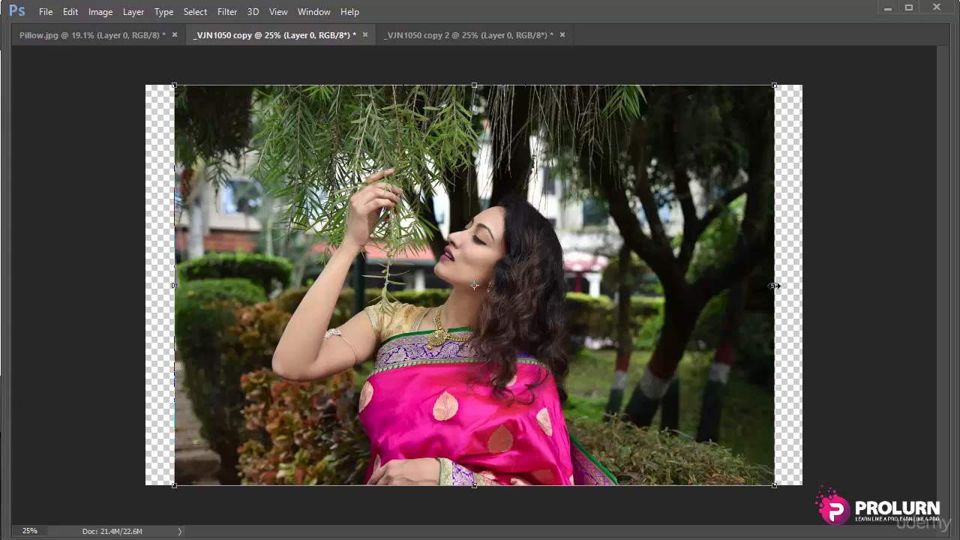
drag(776, 286, 804, 286)
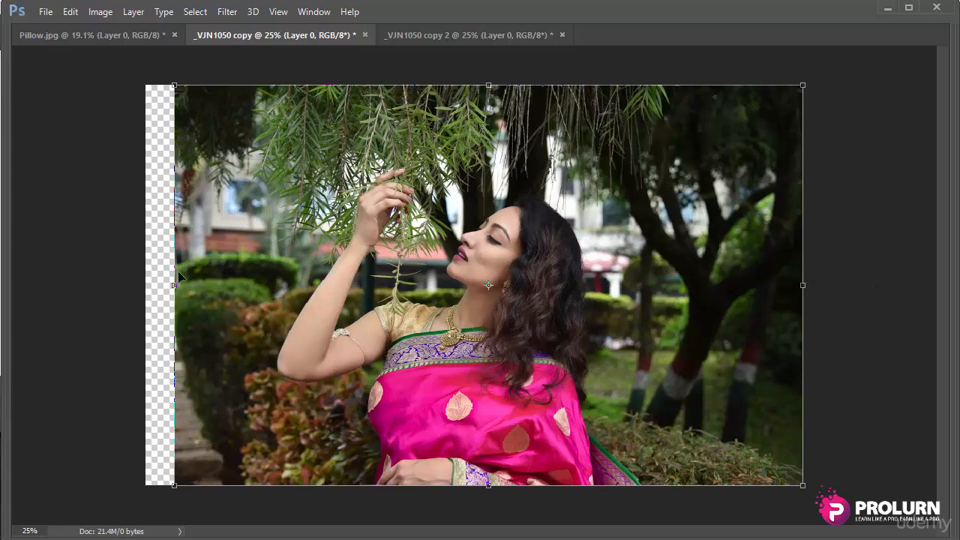
drag(167, 286, 138, 289)
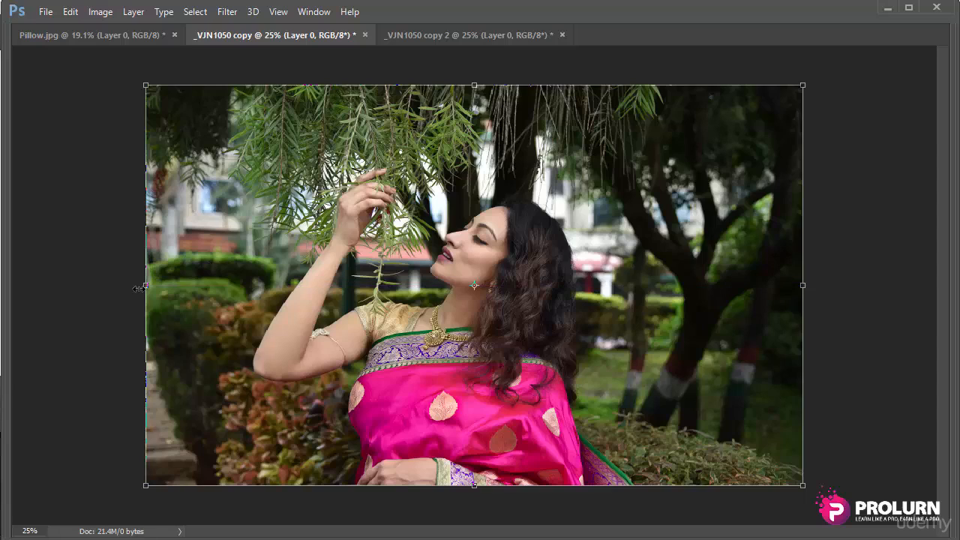
key(Return)
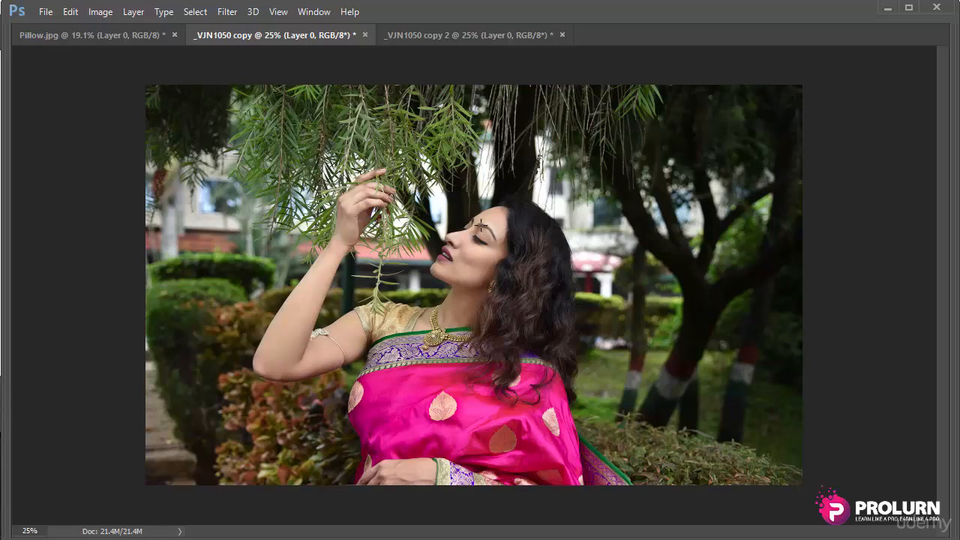
- Undo the stretch and earlier edits in _VJN1050 copy to compare states, and restore the stretched photo
key(ctrl+z)
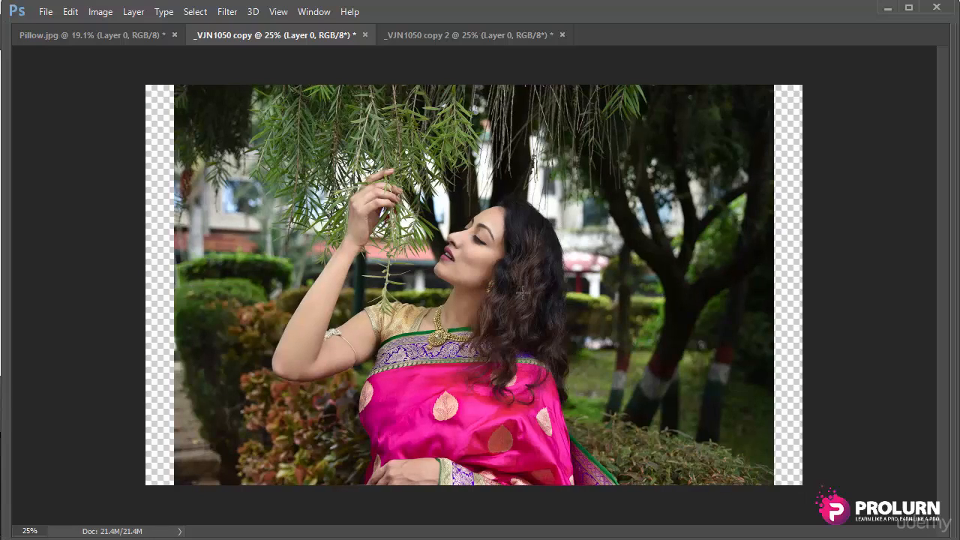
key(ctrl+z)
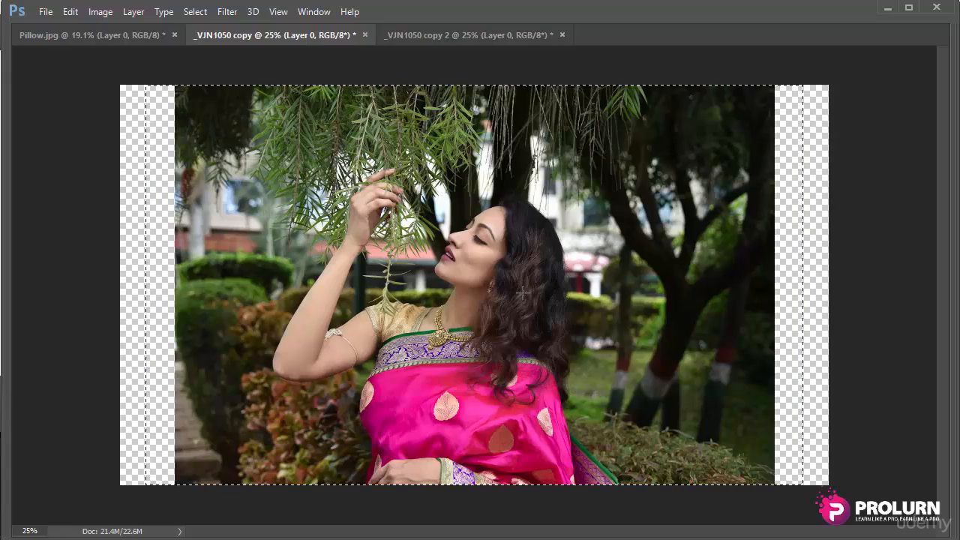
key(ctrl+z)
key(ctrl+z)
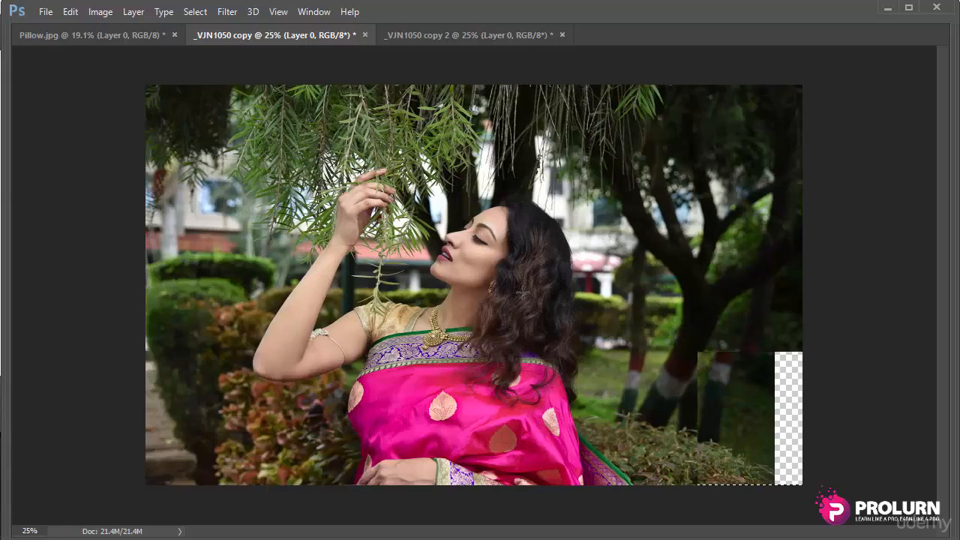
key(ctrl+z)
key(ctrl+z)
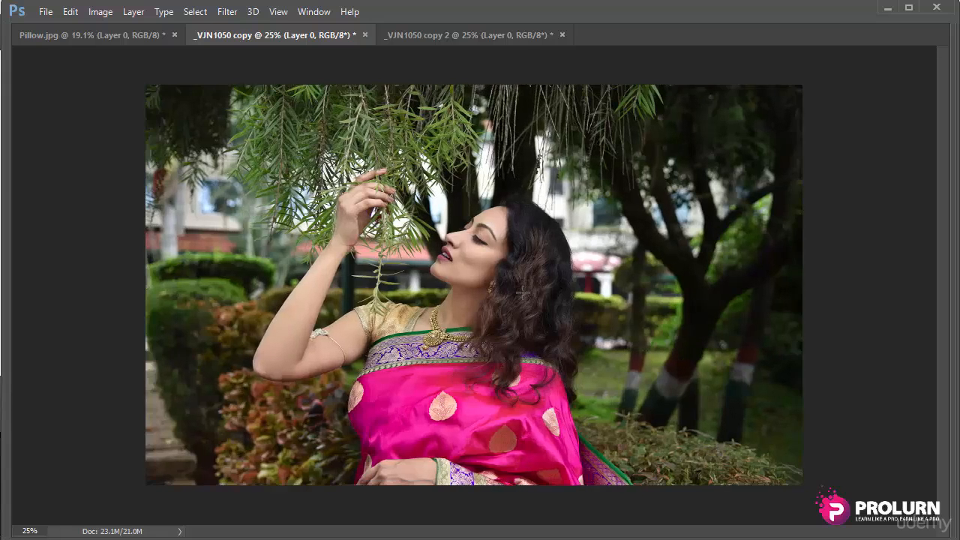
key(ctrl+z)
key(ctrl+z)
key(ctrl+z)
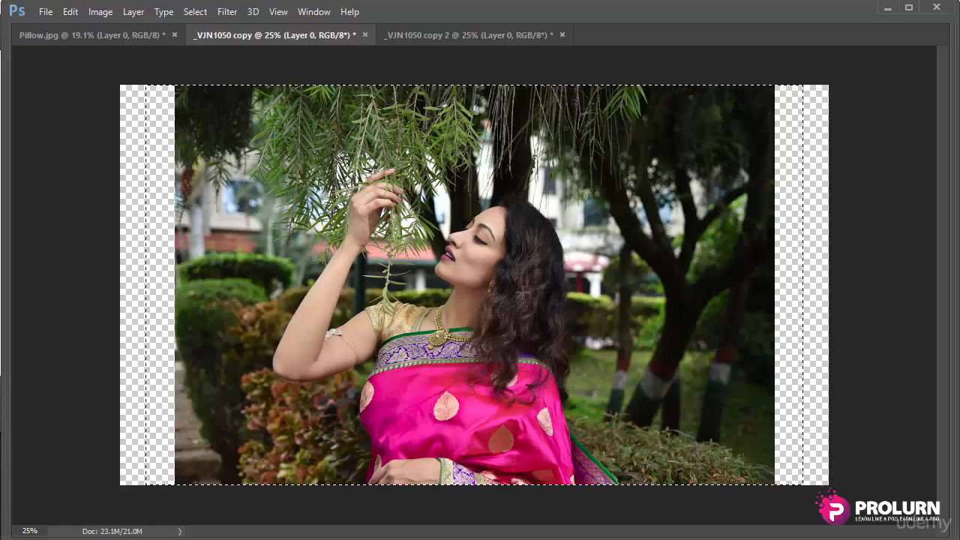
key(ctrl+z)
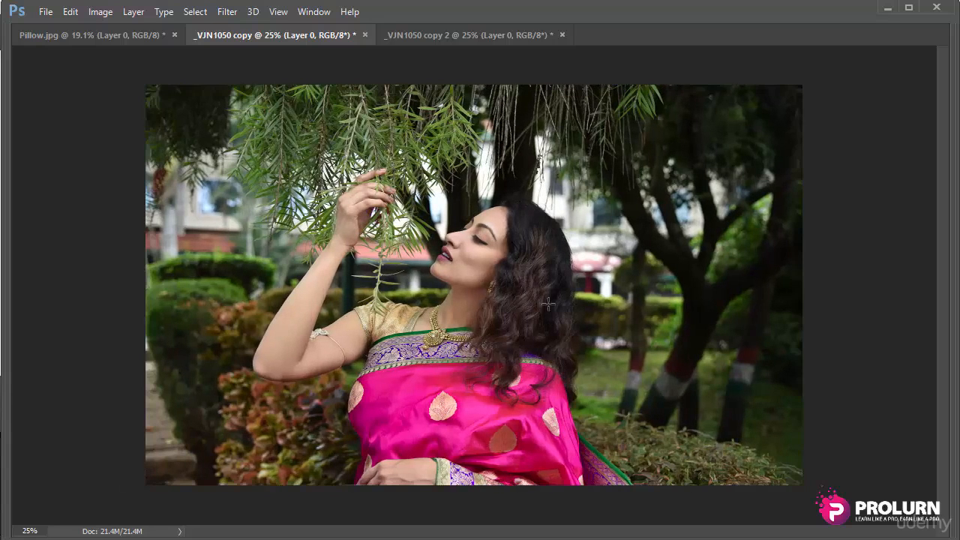
- Stretch Layer 0 of _VJN1050 copy 2 with Content-Aware Scale to both side edges of the canvas
click(456, 33)
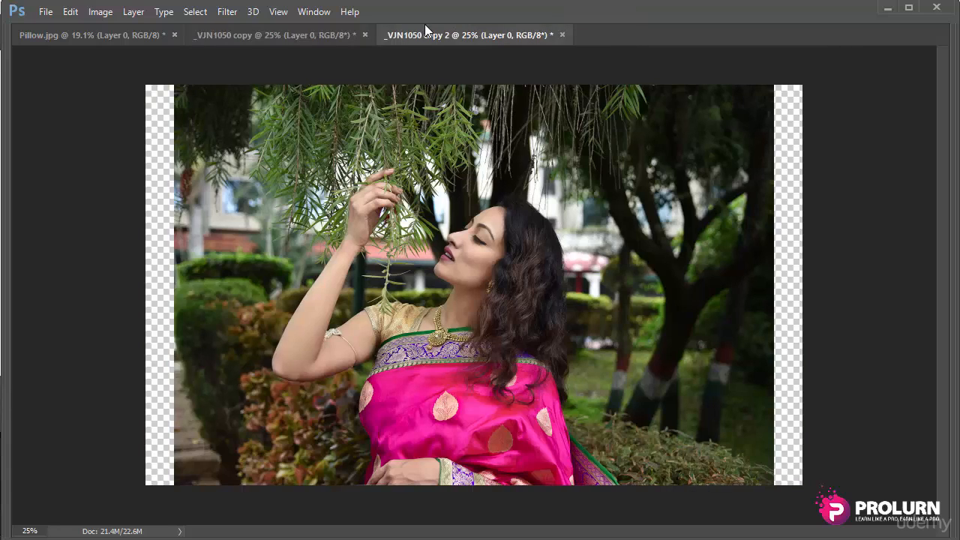
click(71, 12)
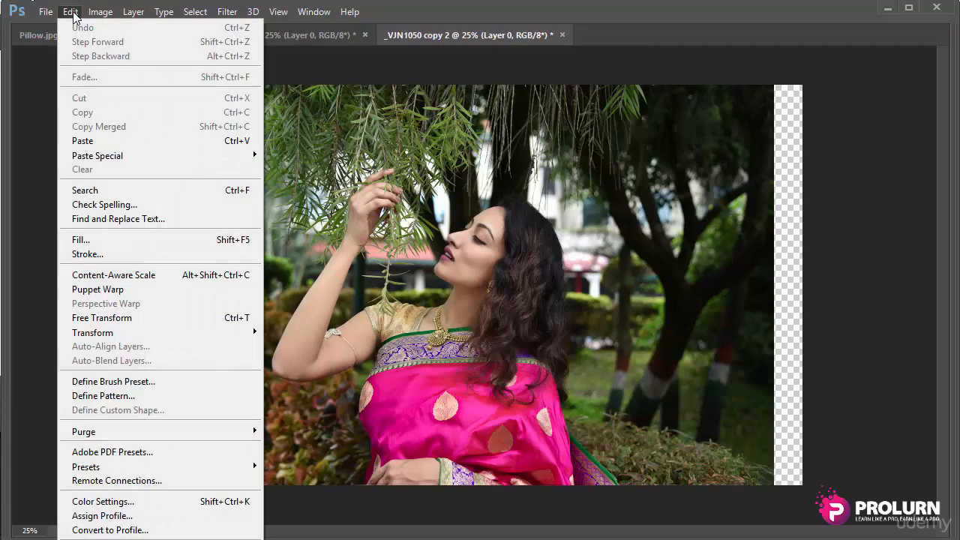
click(111, 276)
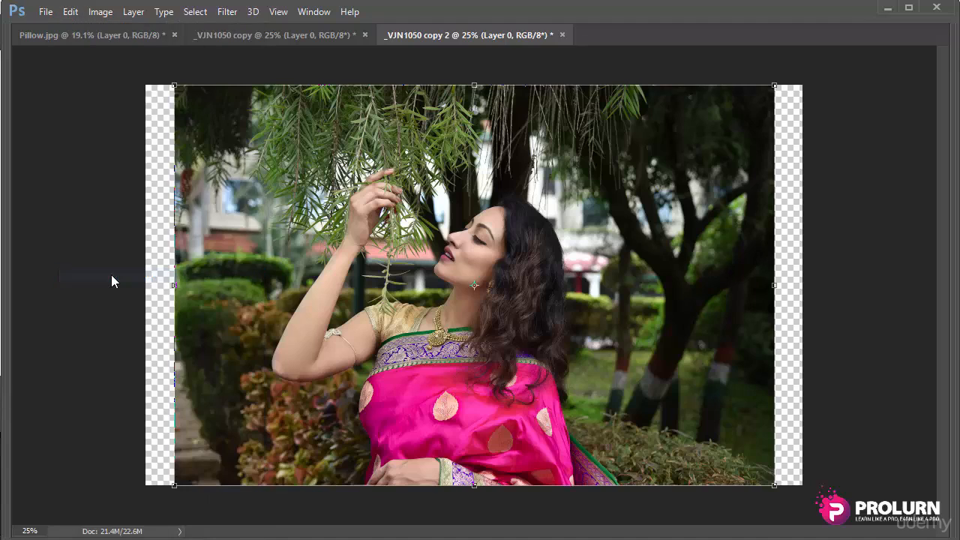
drag(175, 289, 145, 288)
drag(770, 290, 801, 285)
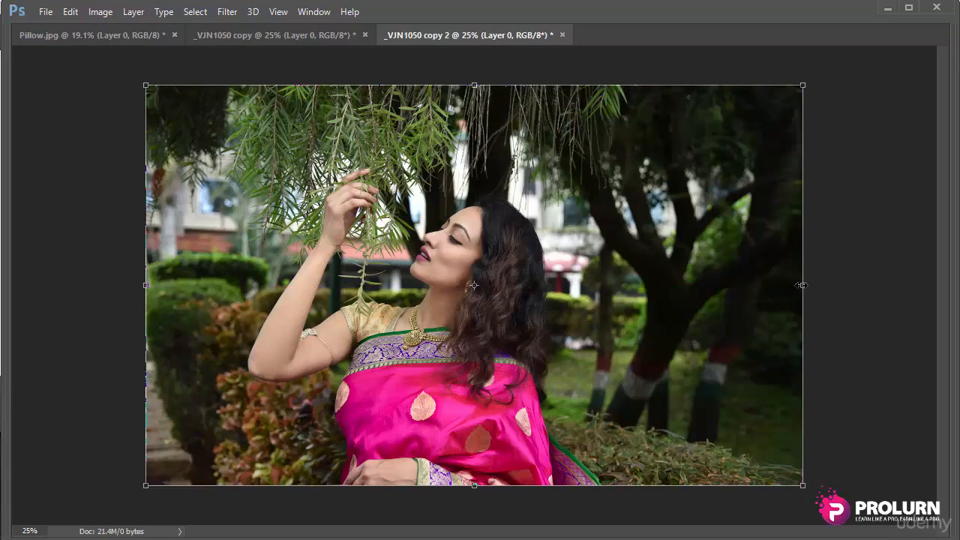
key(Return)
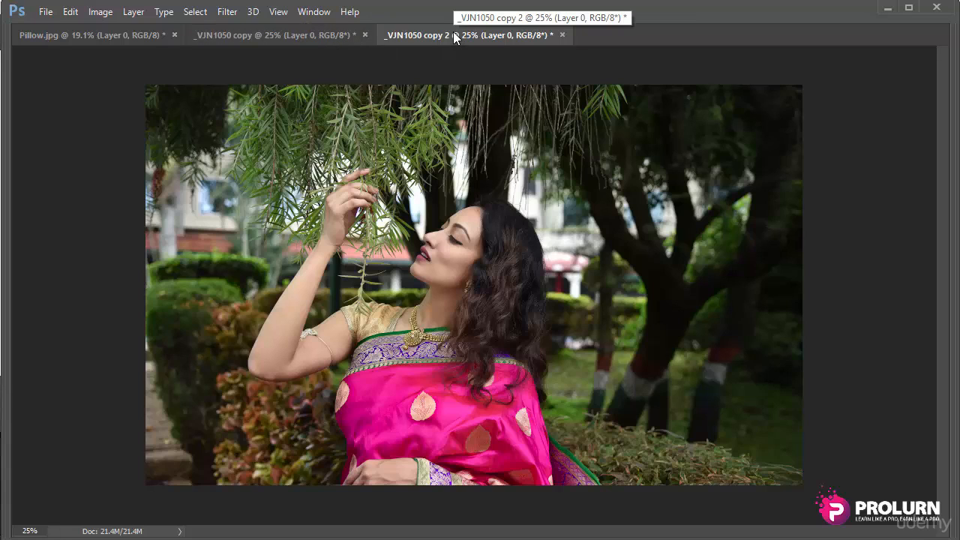
- Copy the entire _VJN1050 copy 2 image into _VJN1050 copy as a new layer and show the hidden panels
key(ctrl+a)
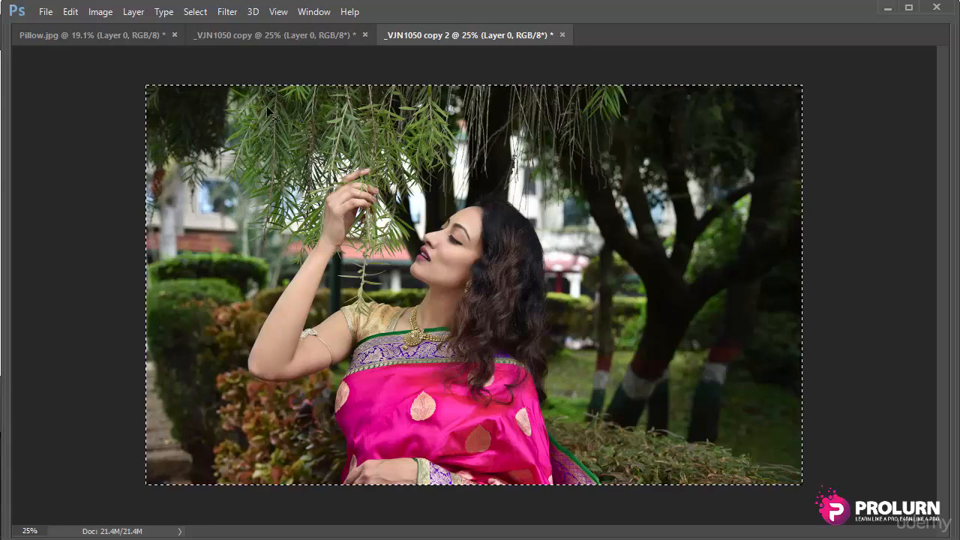
click(275, 39)
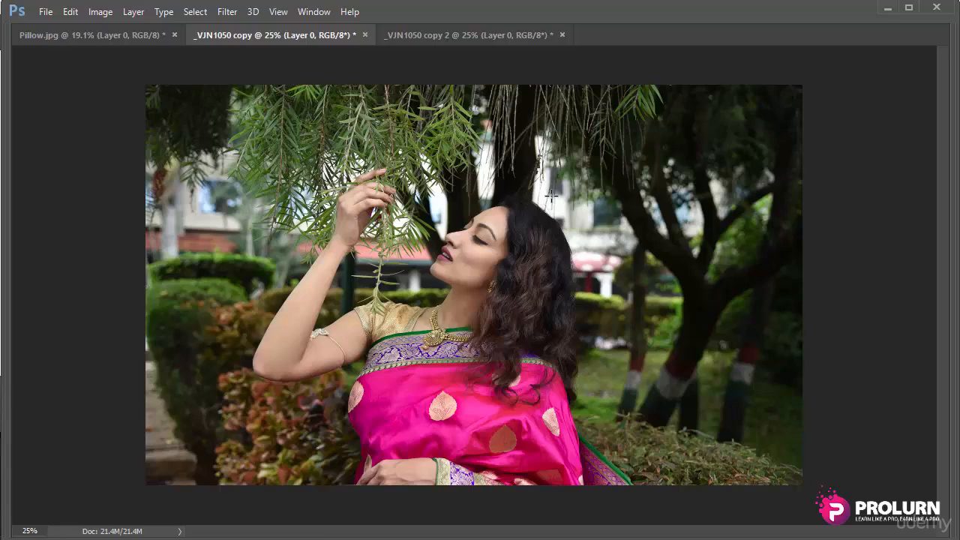
key(ctrl+j)
key(Tab)
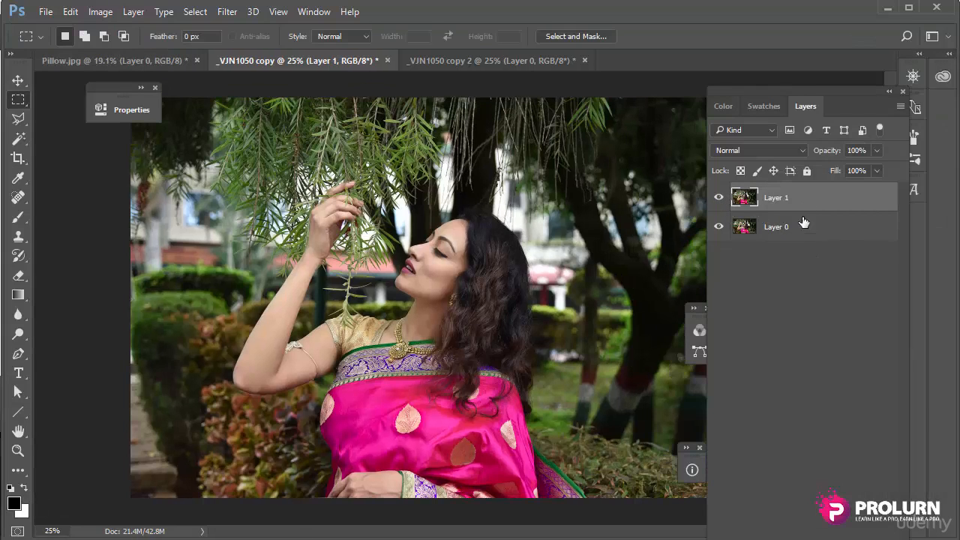
- Compare the two stretched versions by toggling Layer 1's visibility, moving the floating Layers and Character panels off the photo
click(718, 196)
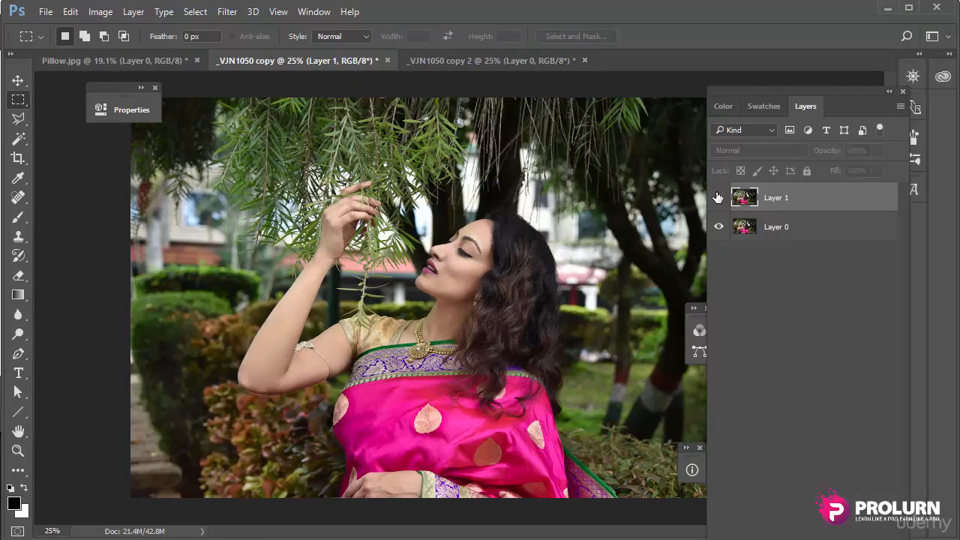
click(718, 197)
click(718, 197)
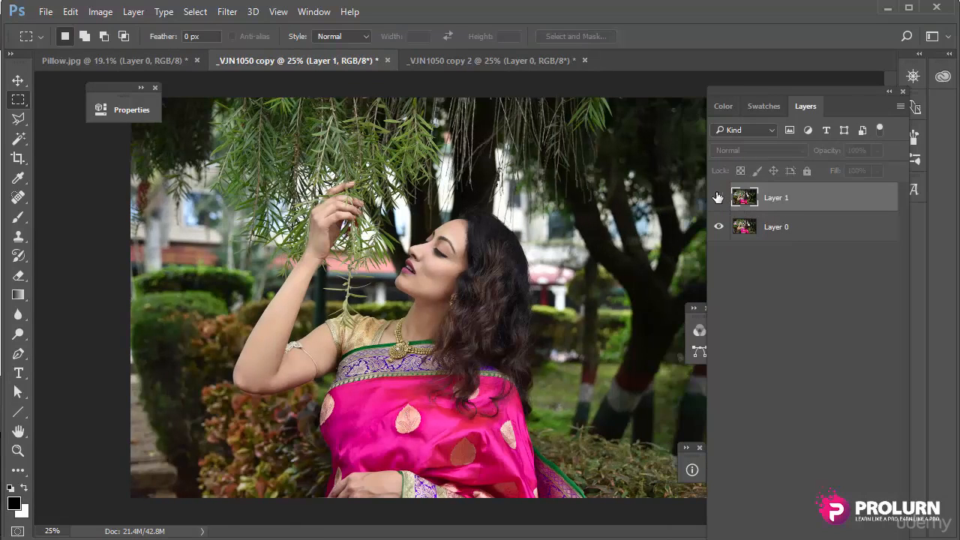
click(718, 196)
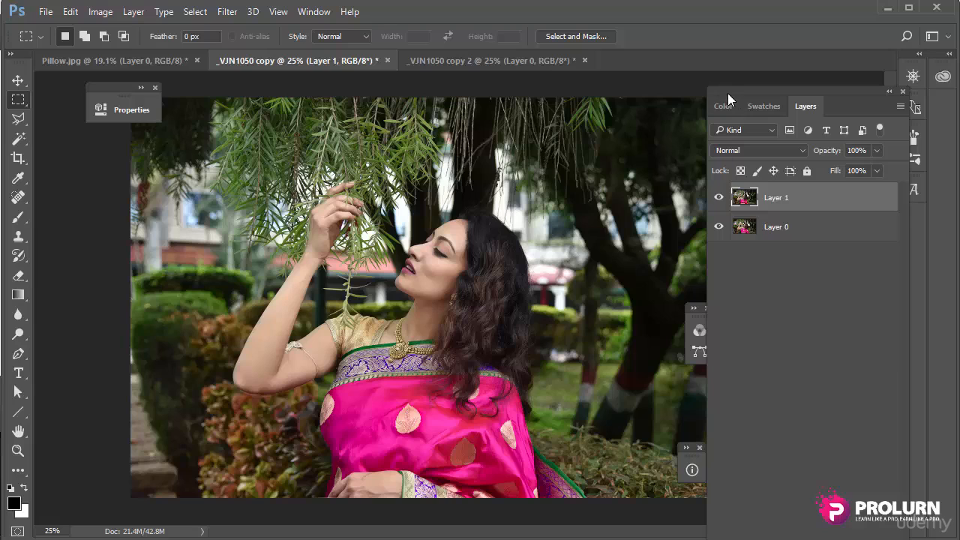
drag(727, 93, 819, 42)
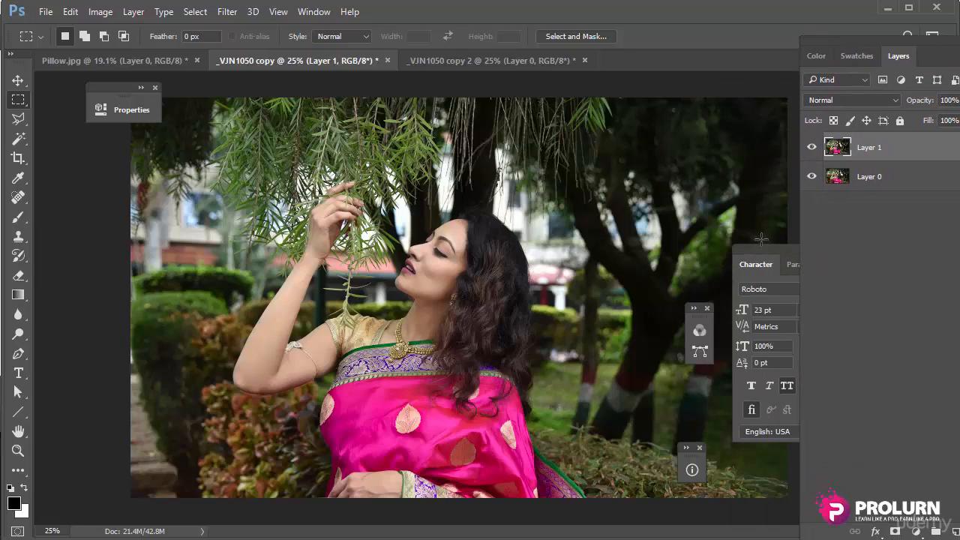
drag(763, 249, 846, 288)
click(811, 147)
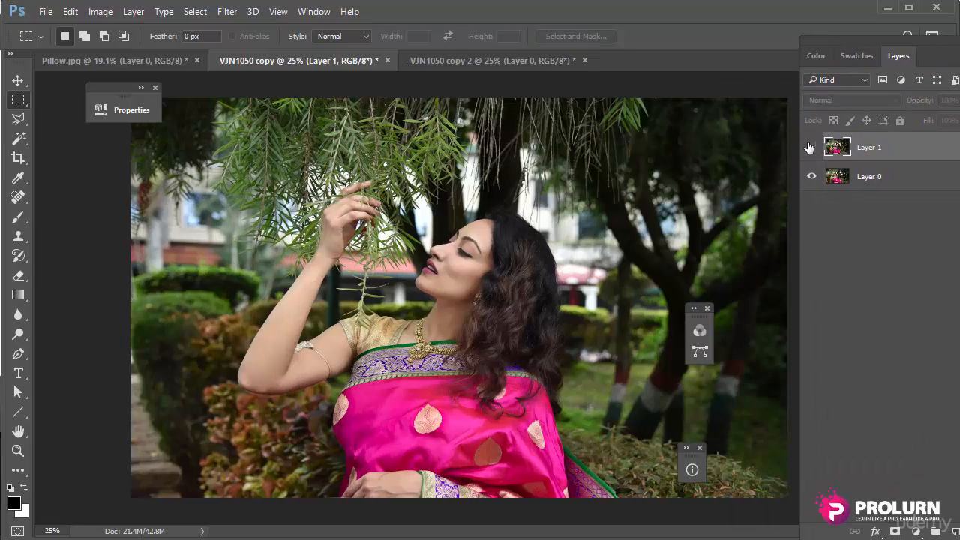
click(811, 147)
click(811, 147)
click(811, 147)
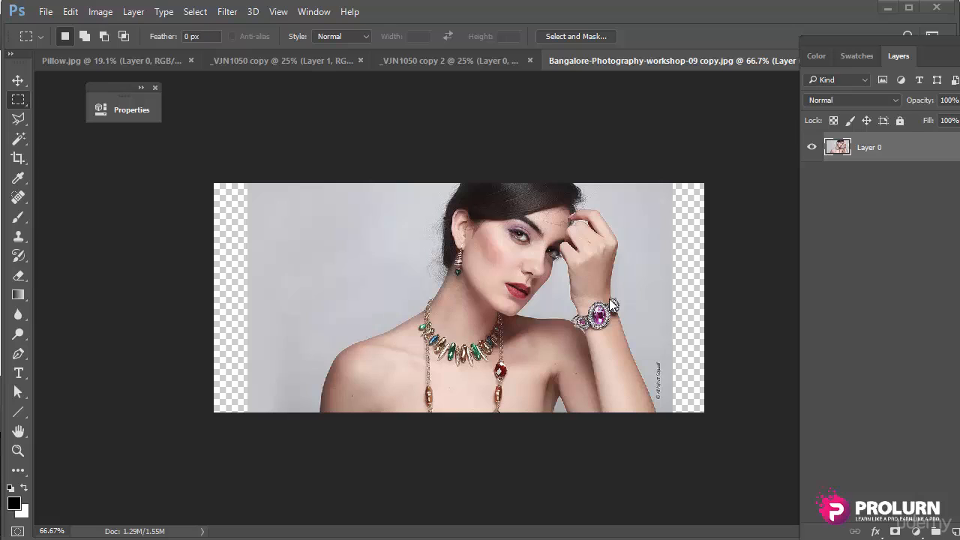
- Try to stretch the jewellery portrait with Free Transform to both side edges of the canvas
key(ctrl+t)
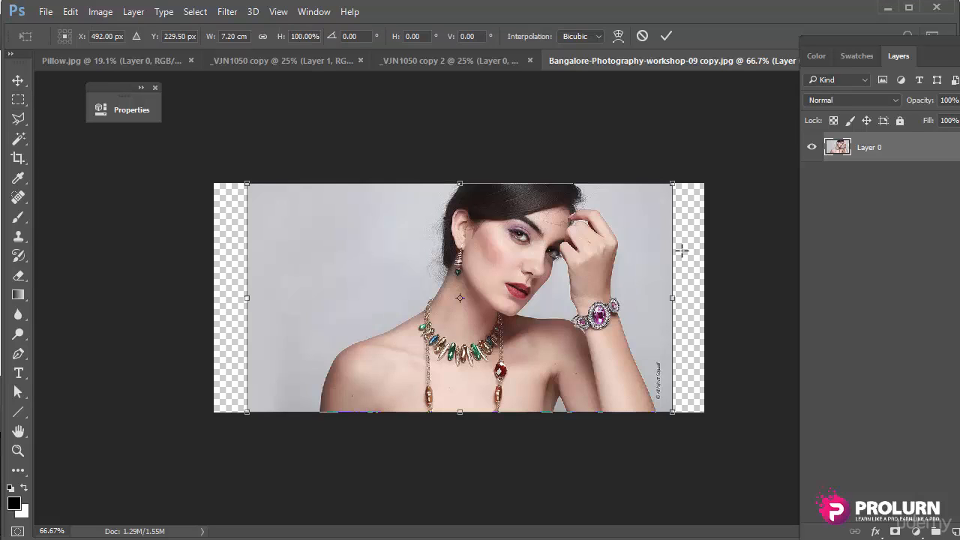
drag(674, 298, 702, 298)
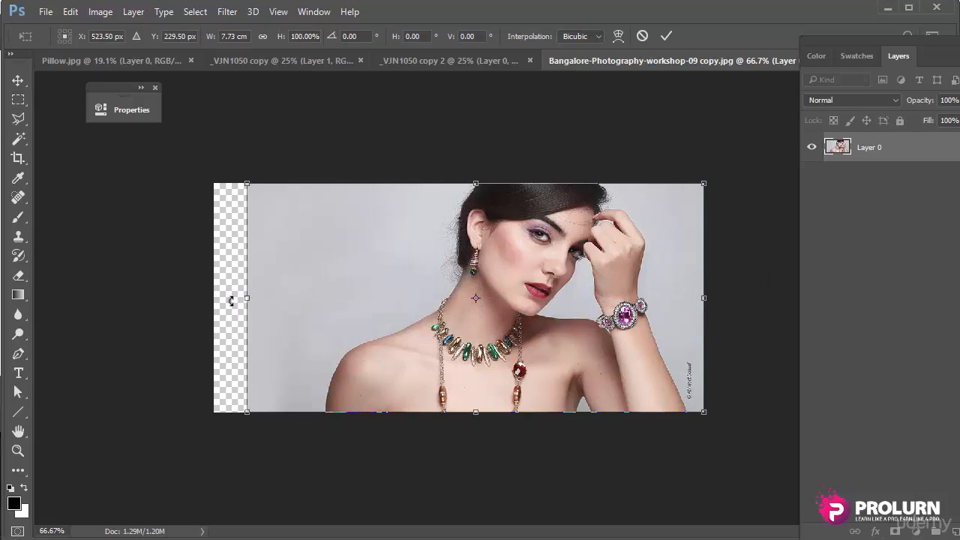
drag(247, 298, 220, 304)
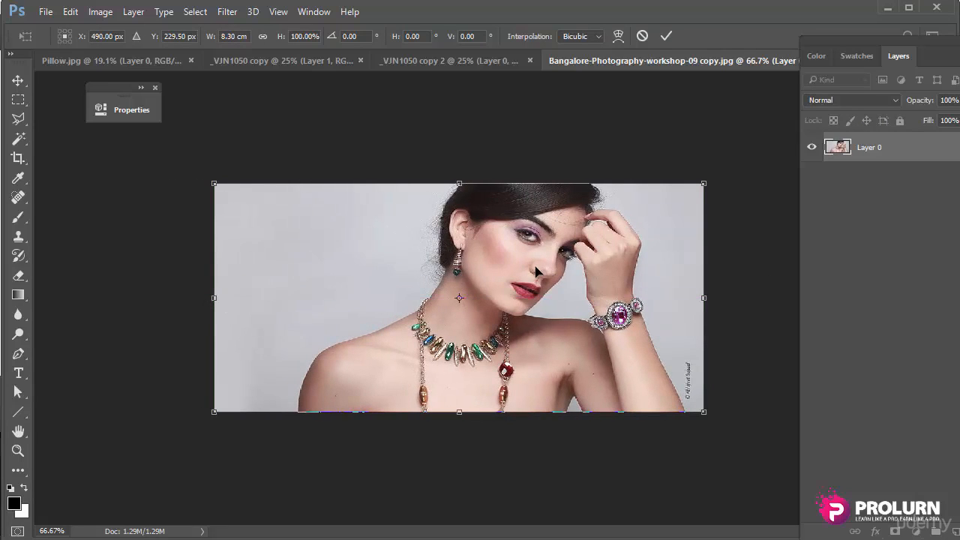
key(Escape)
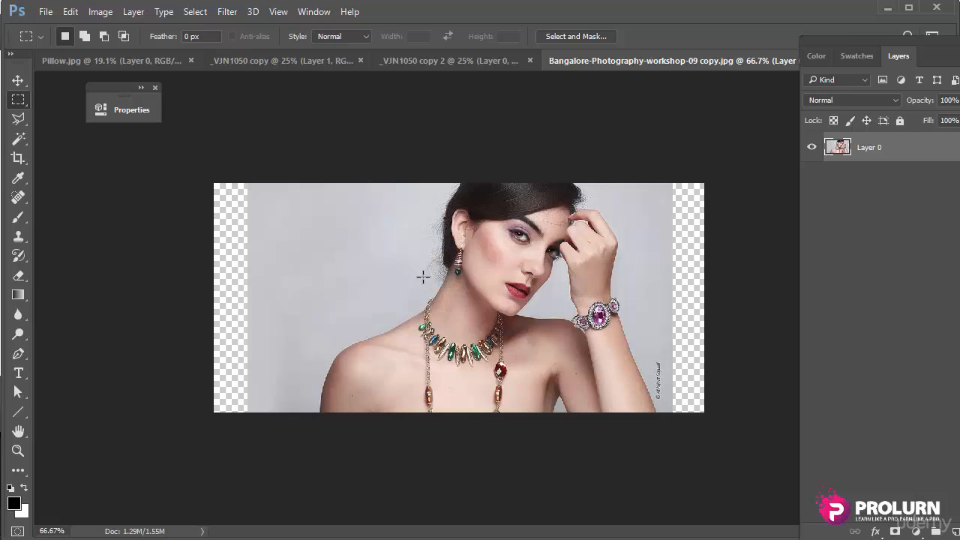
- Stretch the jewellery portrait to 8.30 cm wide with Content-Aware Scale, filling both transparent sides of the canvas
key(ctrl+alt+shift+c)
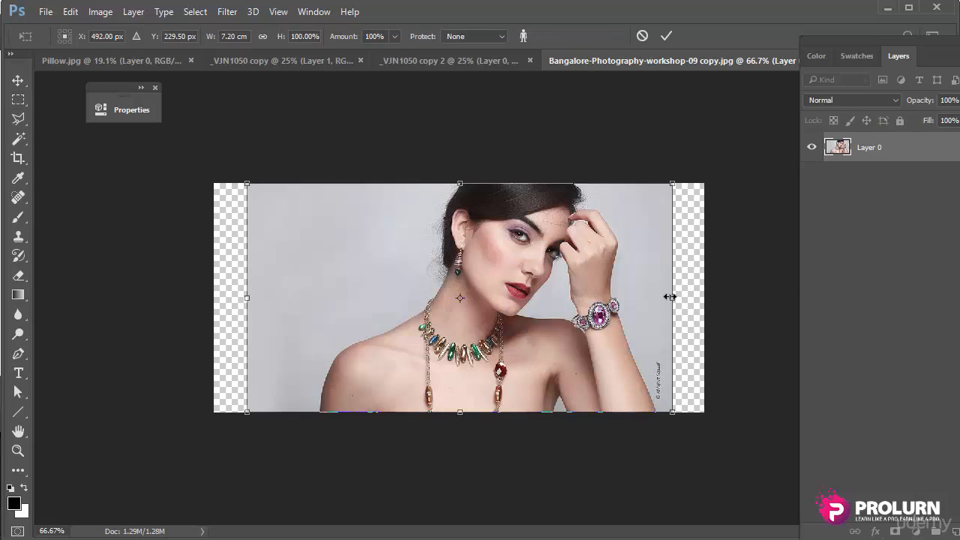
drag(672, 297, 703, 298)
drag(246, 295, 214, 298)
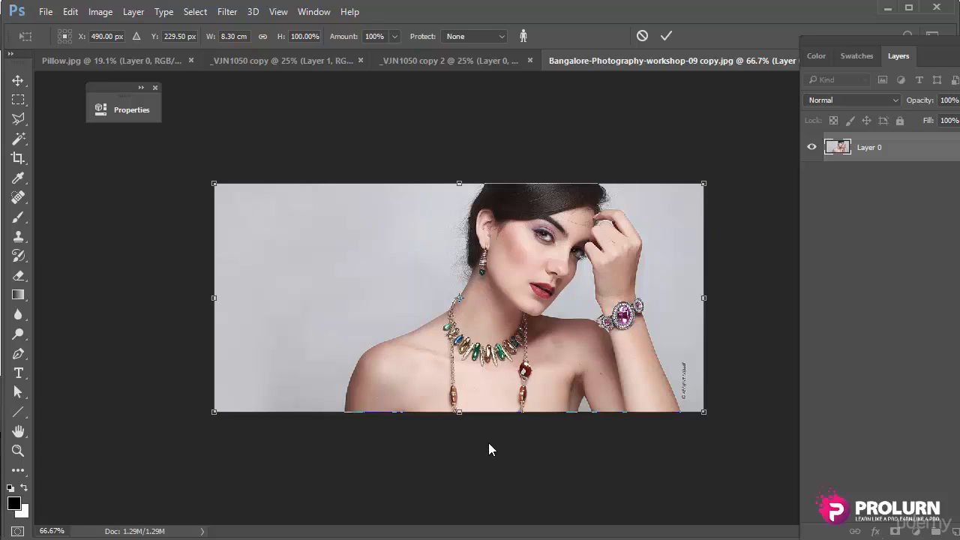
key(Return)
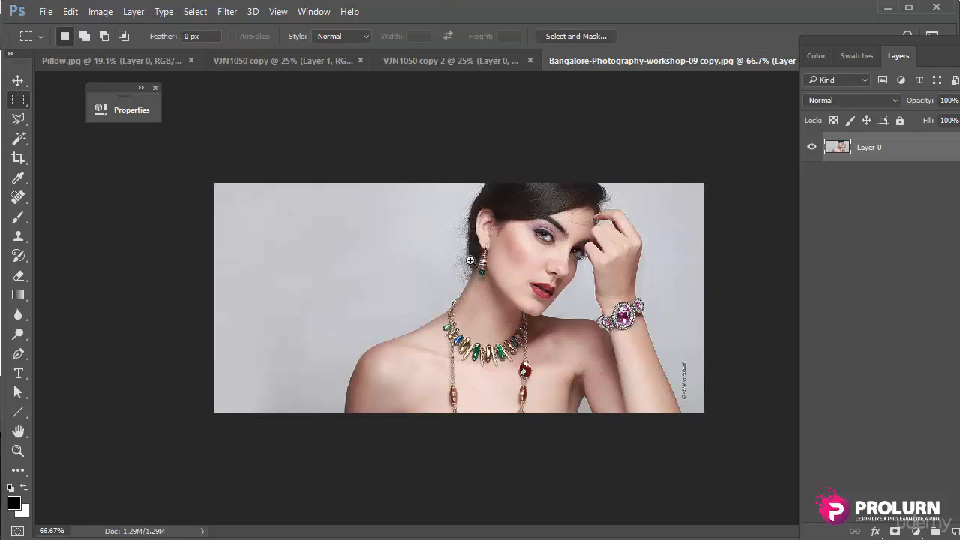
key(ctrl+1)
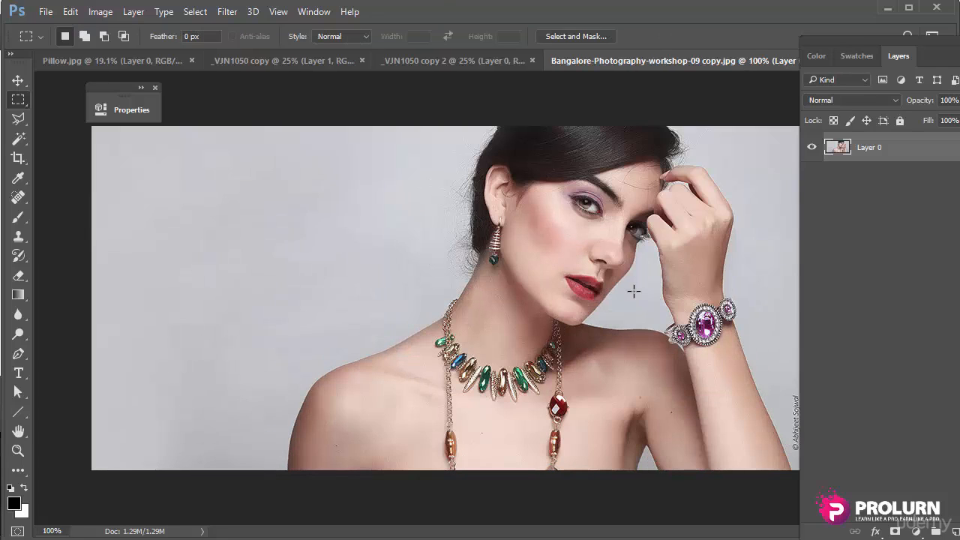
- Compare the portrait before and after Content-Aware Scale by repeatedly undoing and redoing the stretch, leaving it undone
key(ctrl+z)
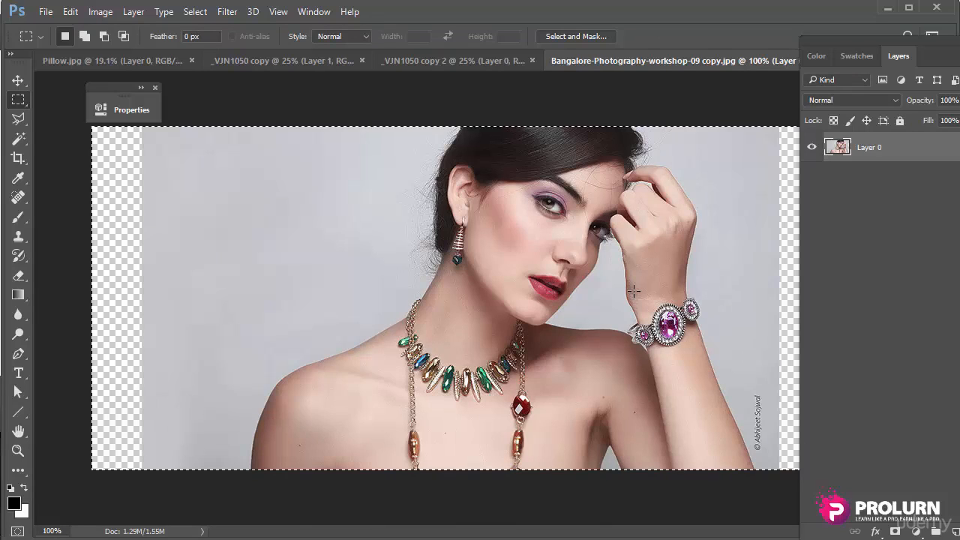
key(ctrl+z)
key(ctrl+z)
key(ctrl+z)
key(ctrl+z)
key(ctrl+z)
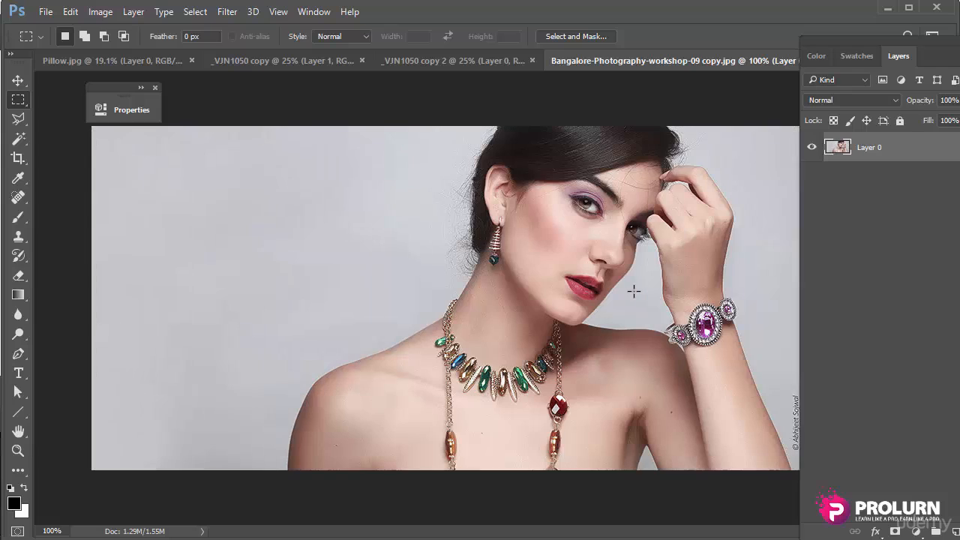
key(ctrl+z)
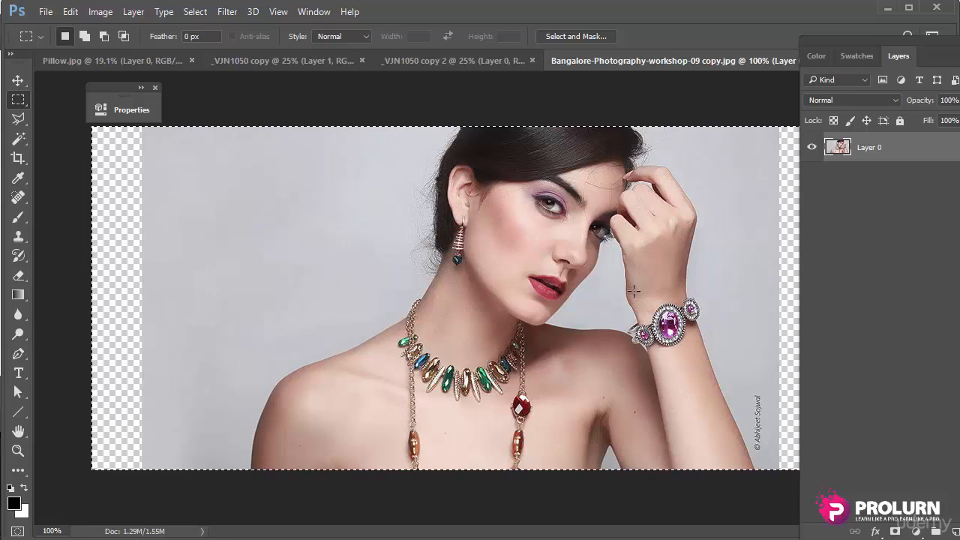
- Deselect the canvas selection and start Content-Aware Scale on the jewellery portrait's Layer 0
key(ctrl+d)
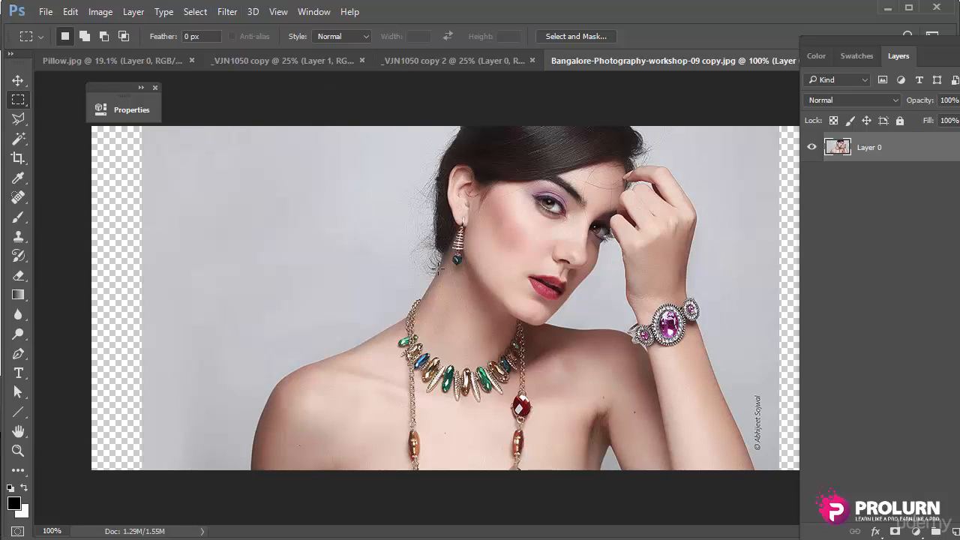
click(71, 12)
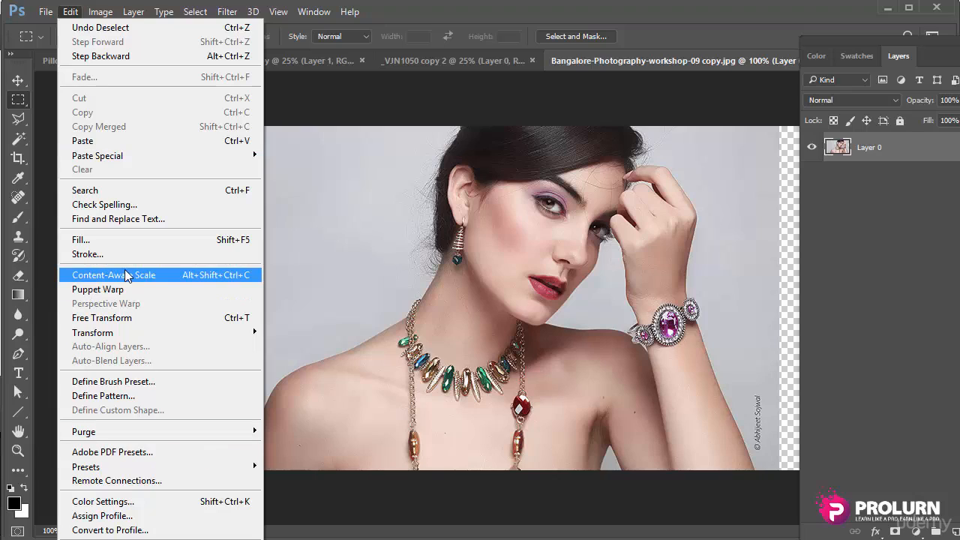
click(171, 282)
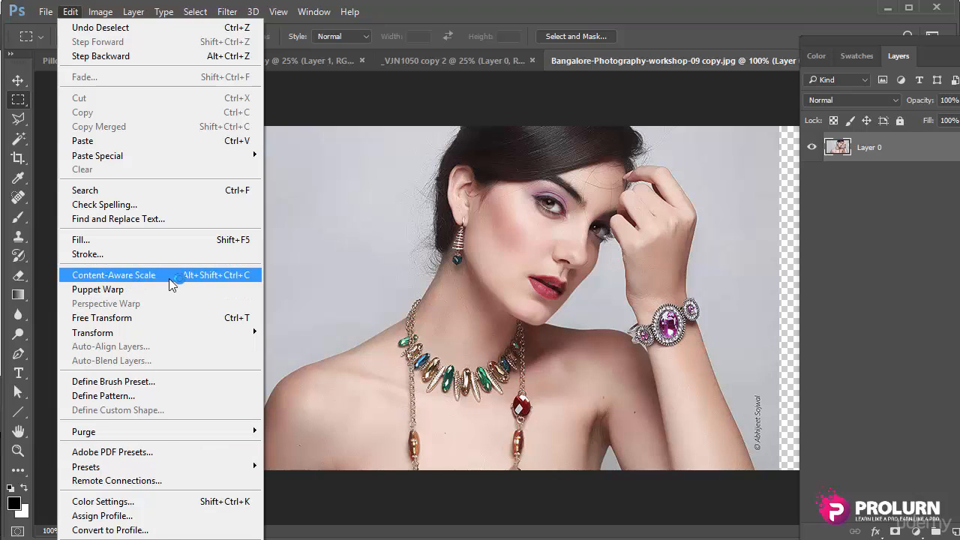